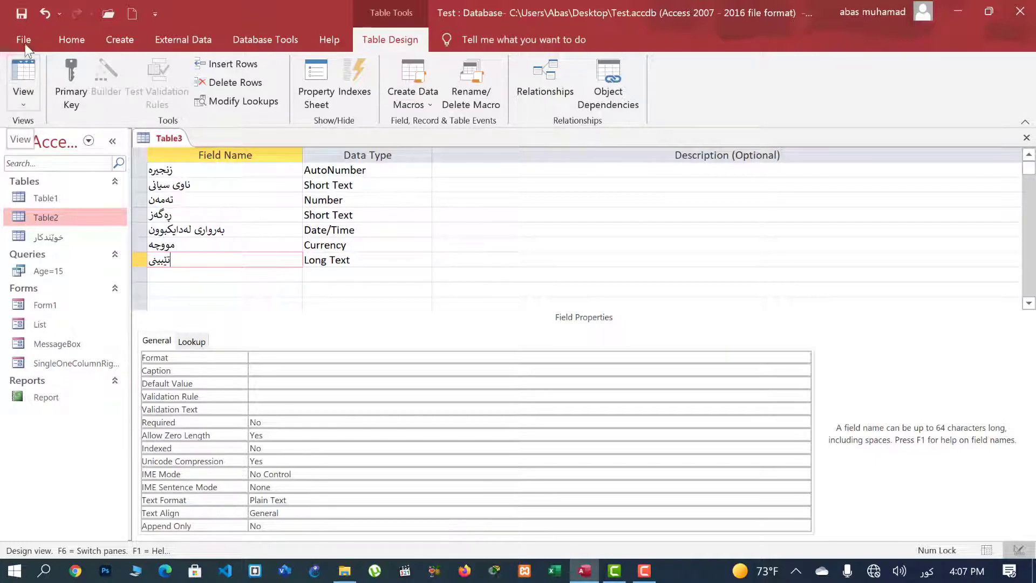
- Save the new table as تێست with a primary key created, and open it in Datasheet View
{"action": "left_click", "coordinate": [23, 74]}
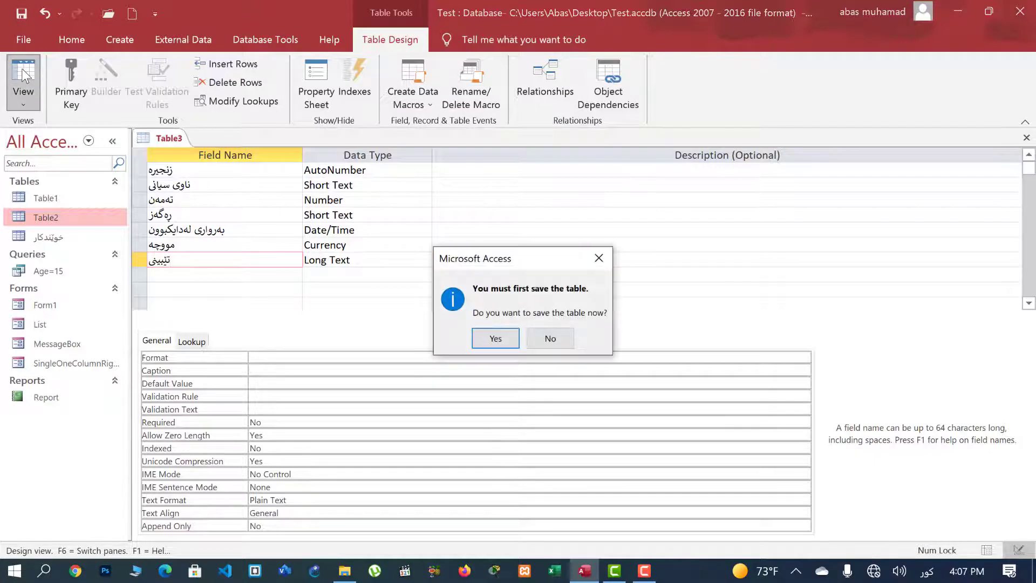
{"action": "left_click_drag", "start_coordinate": [515, 247], "coordinate": [515, 240]}
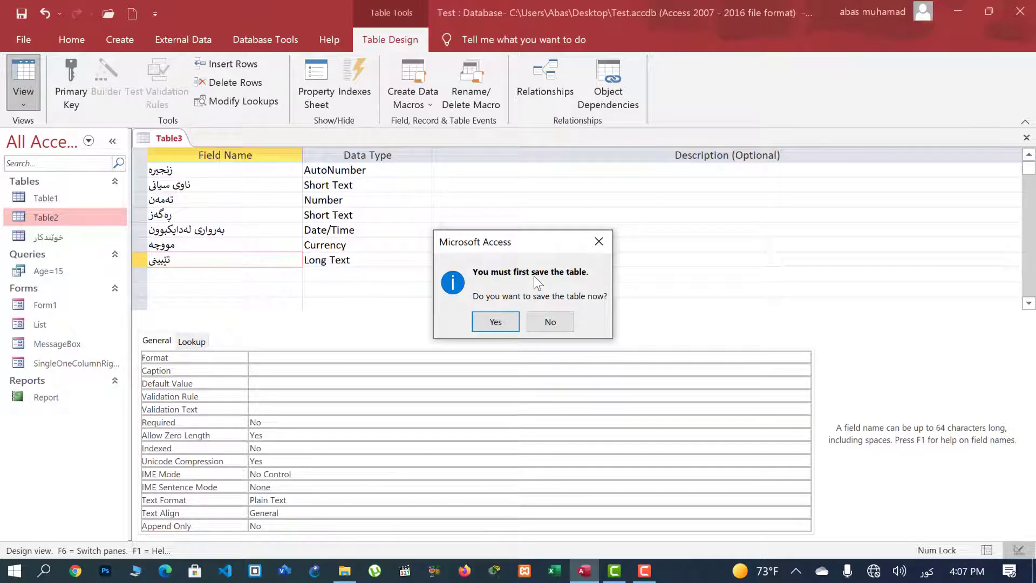
{"action": "left_click", "coordinate": [495, 322]}
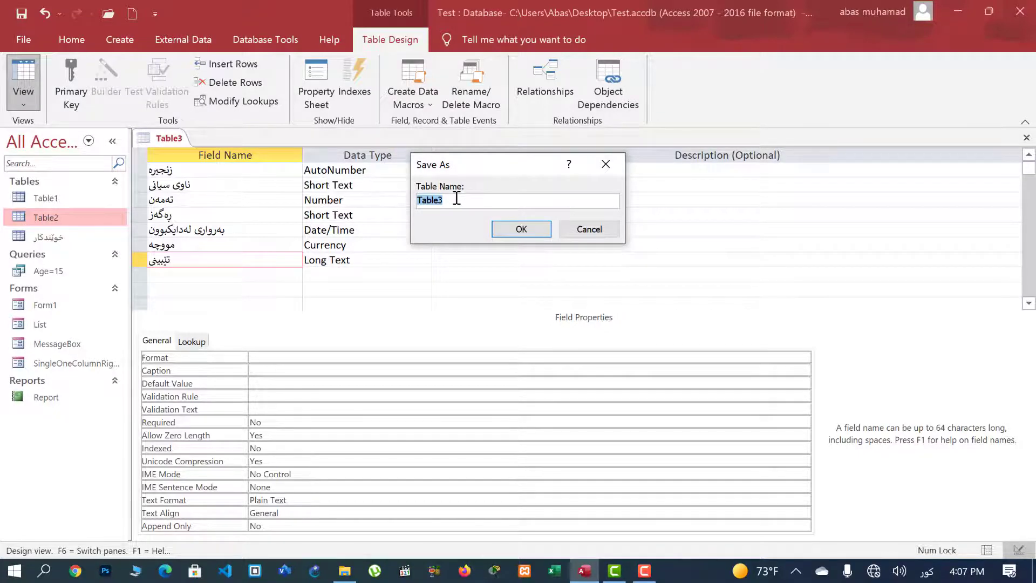
{"action": "key", "text": "BackSpace"}
{"action": "type", "text": "تێست"}
{"action": "left_click", "coordinate": [510, 228]}
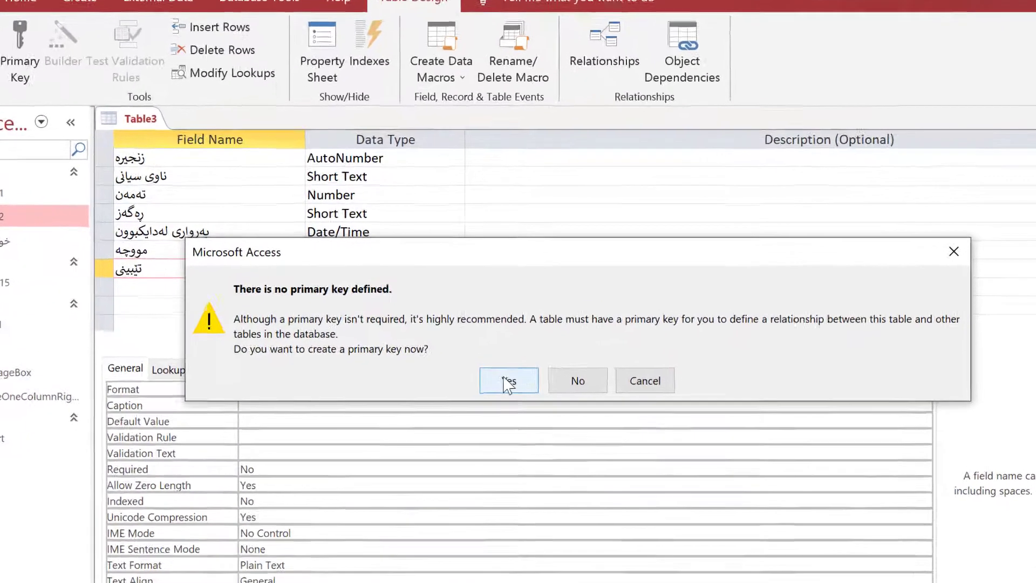
{"action": "left_click", "coordinate": [467, 352]}
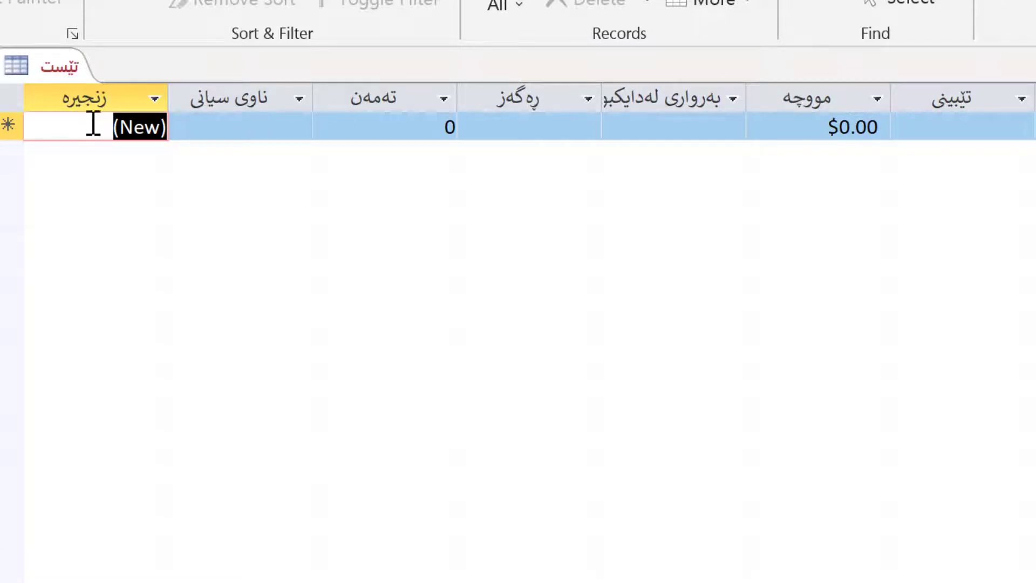
- Enter the person's name in the ناوی سیانی field of the first record
{"action": "left_click", "coordinate": [248, 122]}
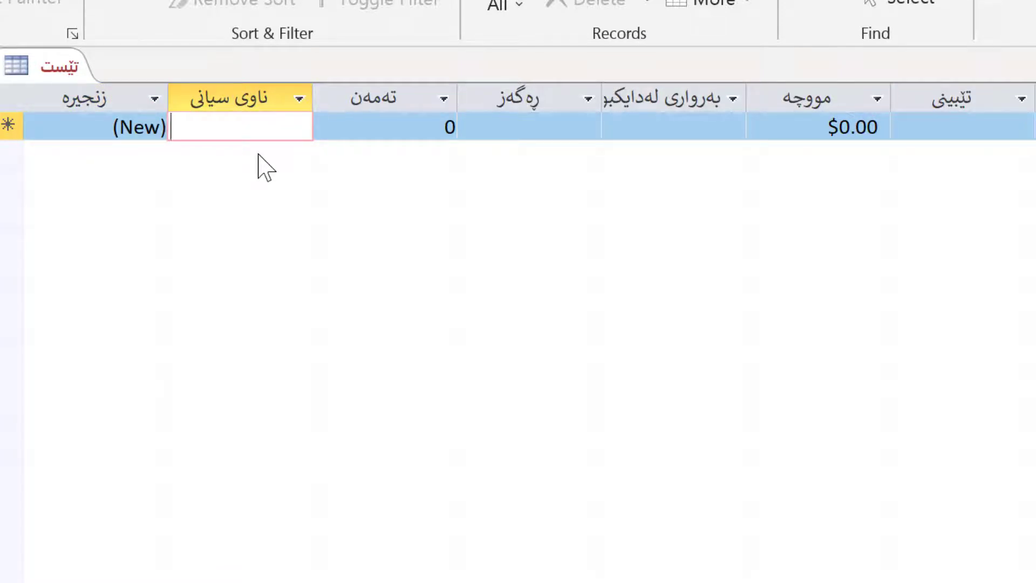
{"action": "type", "text": "محم"}
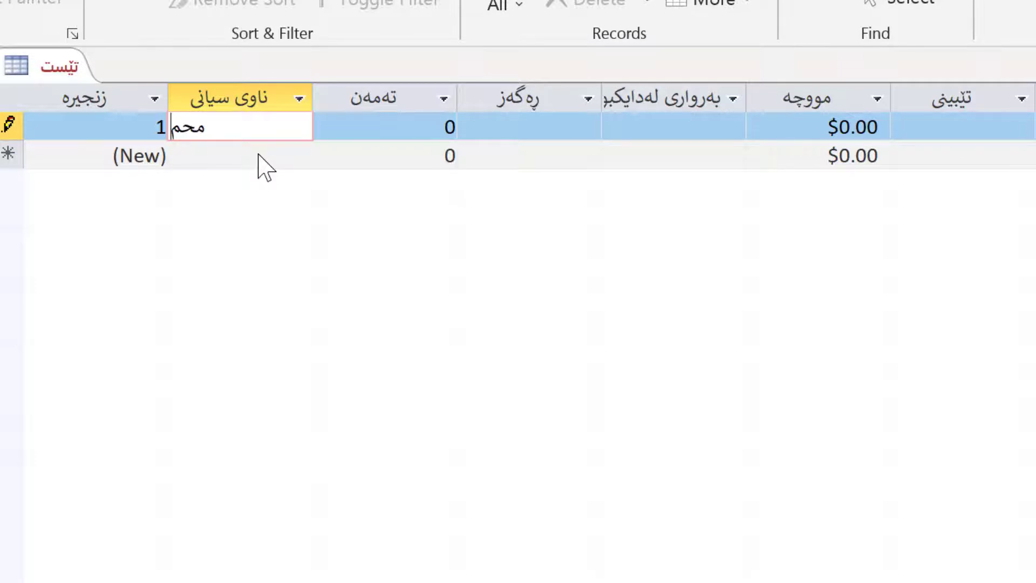
{"action": "type", "text": "د"}
- Set the تەمەن field of the first record to 20, using Western digits
{"action": "double_click", "coordinate": [412, 127]}
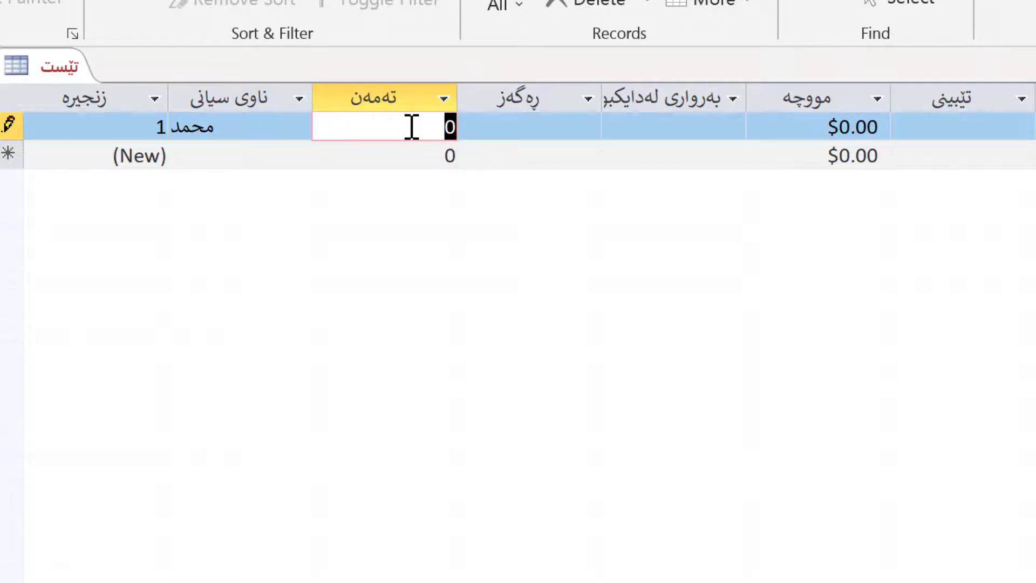
{"action": "type", "text": "٢٠"}
{"action": "key", "text": "Return"}
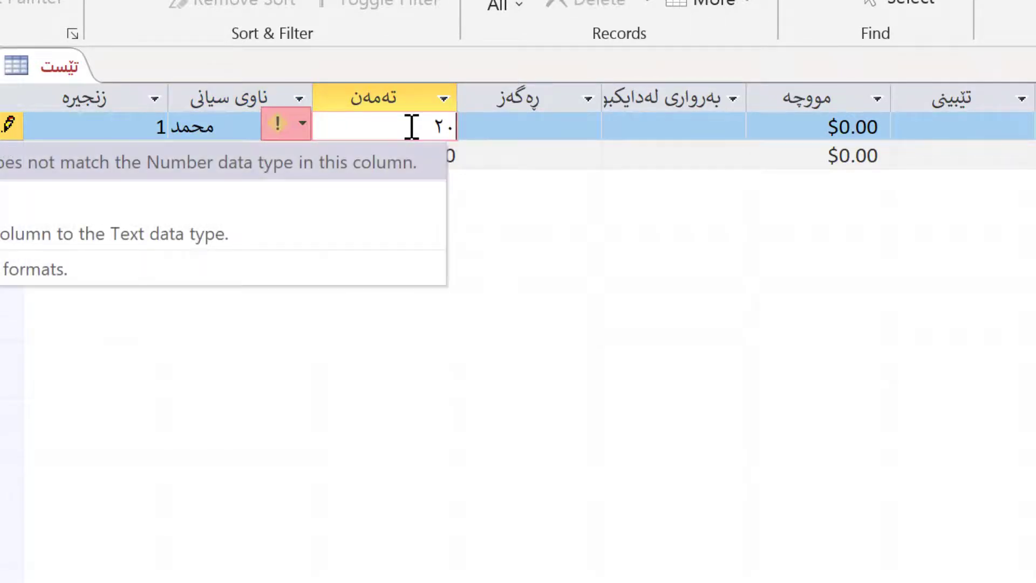
{"action": "left_click", "coordinate": [408, 123]}
{"action": "double_click", "coordinate": [409, 124]}
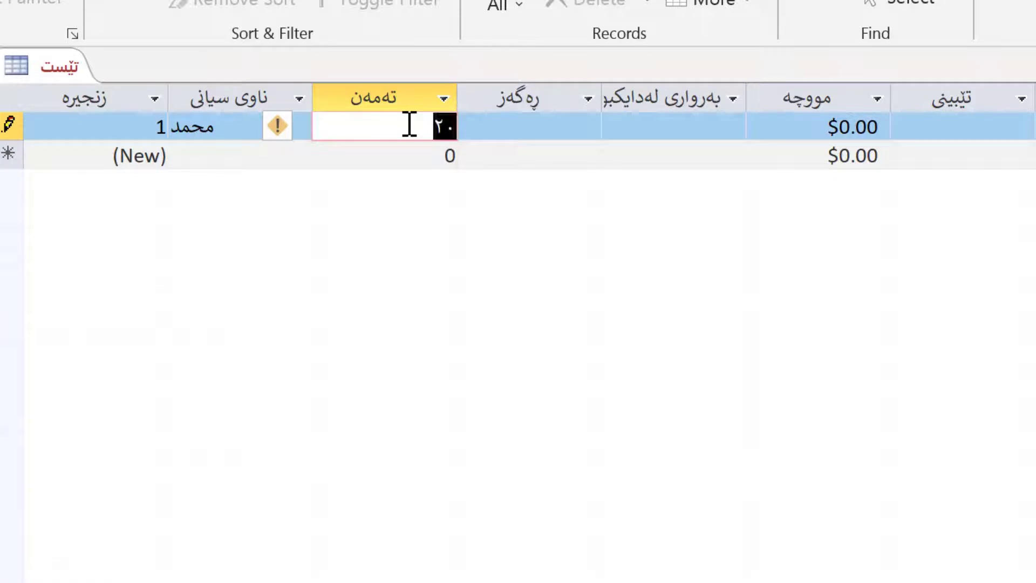
{"action": "type", "text": "20"}
{"action": "key", "text": "Return"}
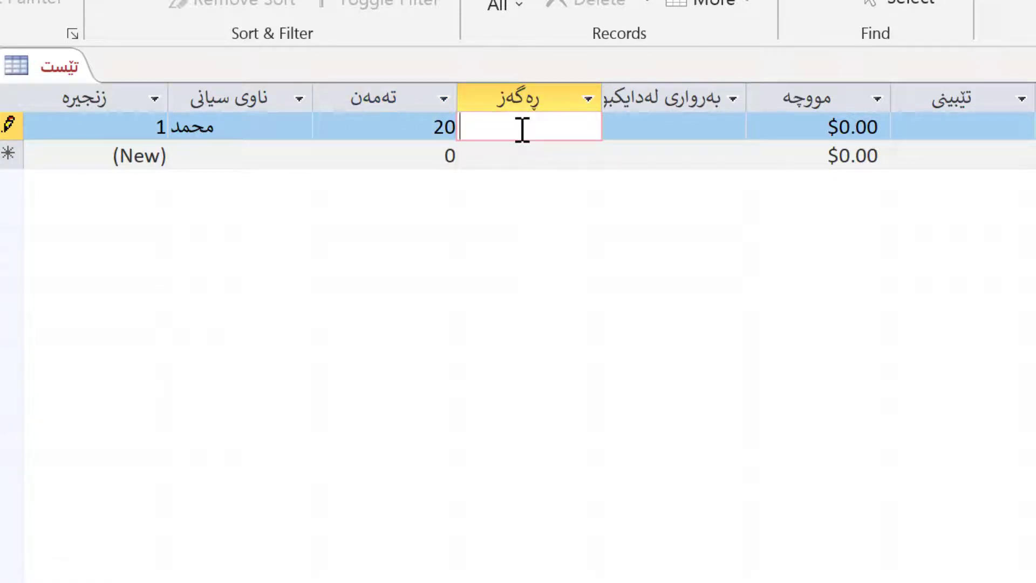
- Enter کوڕ in the ڕەگەز field of the first record
{"action": "type", "text": "کو"}
{"action": "type", "text": "ر"}
{"action": "key", "text": "Tab"}
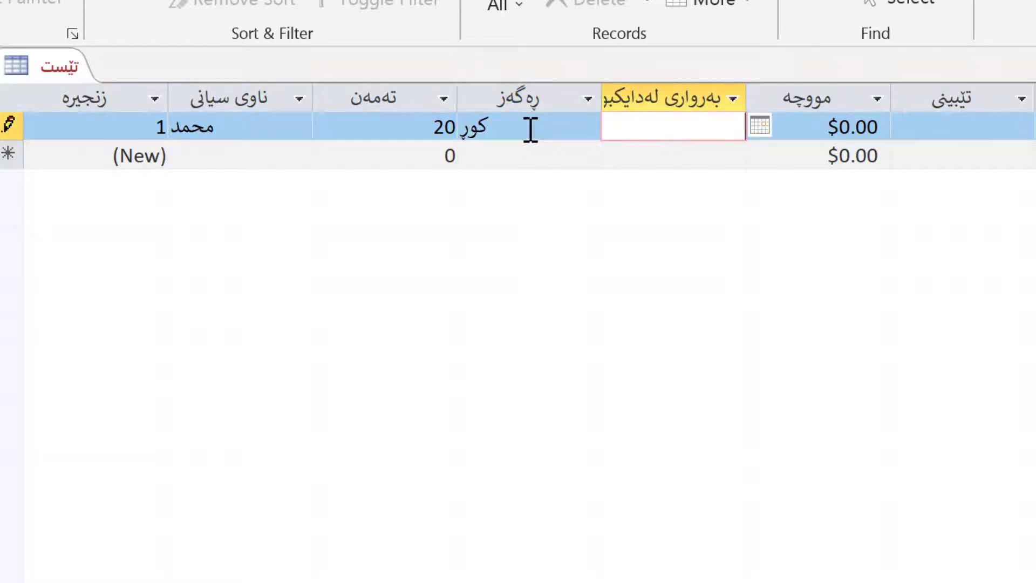
- Pick the person's date of birth from the calendar and fit the date column's width to its heading
{"action": "left_click", "coordinate": [760, 125]}
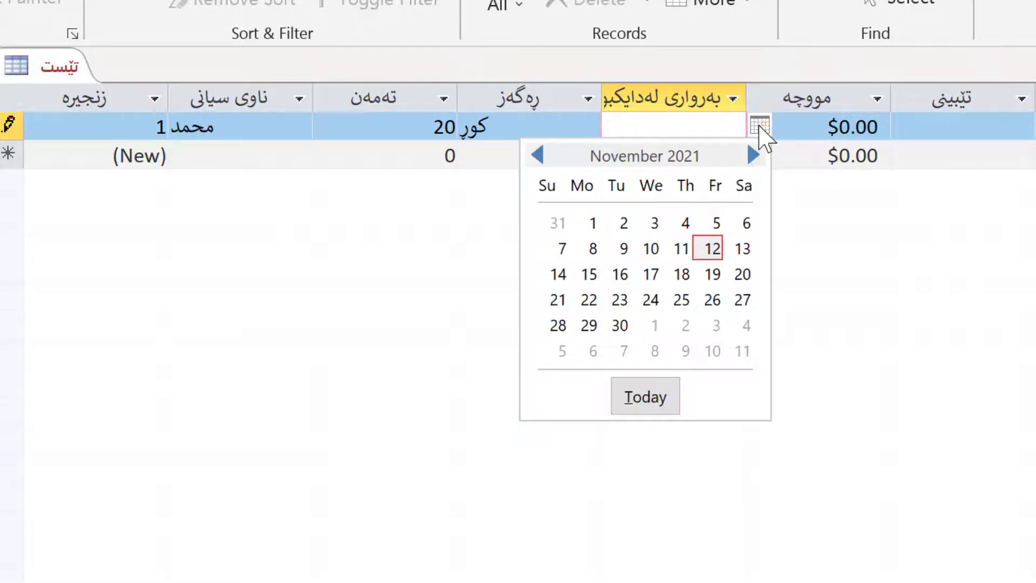
{"action": "left_click", "coordinate": [538, 155]}
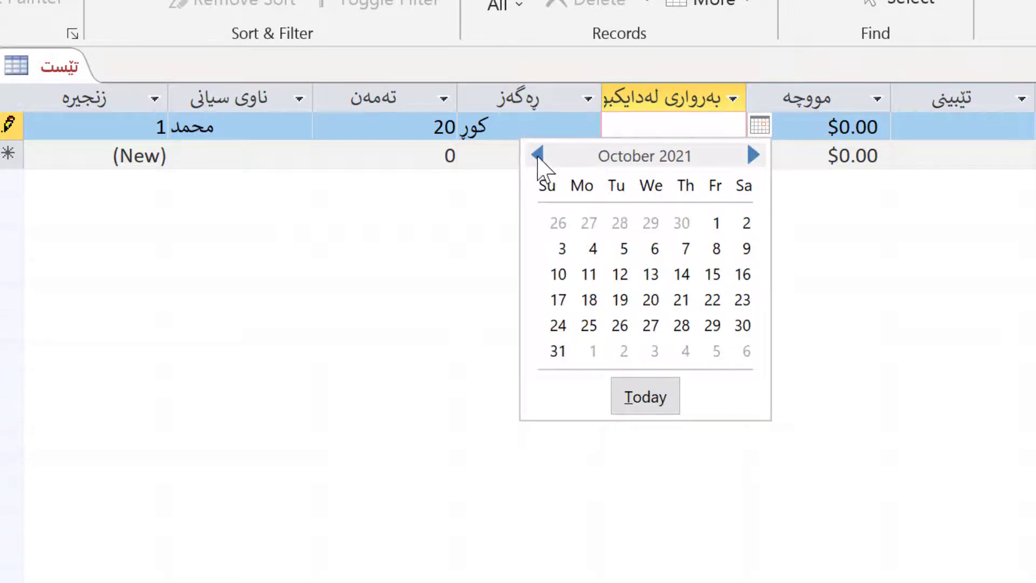
{"action": "left_click", "coordinate": [538, 155]}
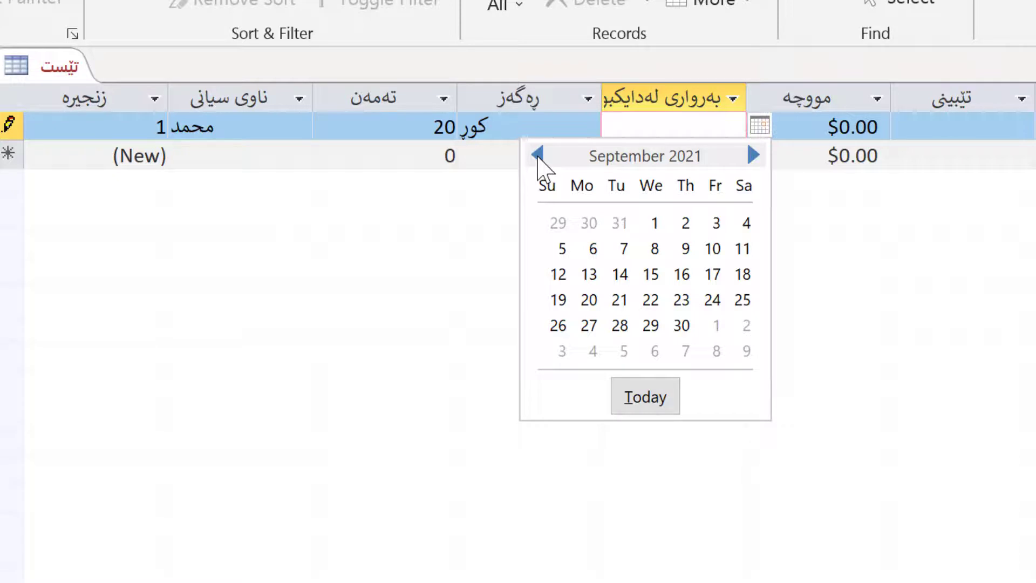
{"action": "left_click", "coordinate": [651, 274]}
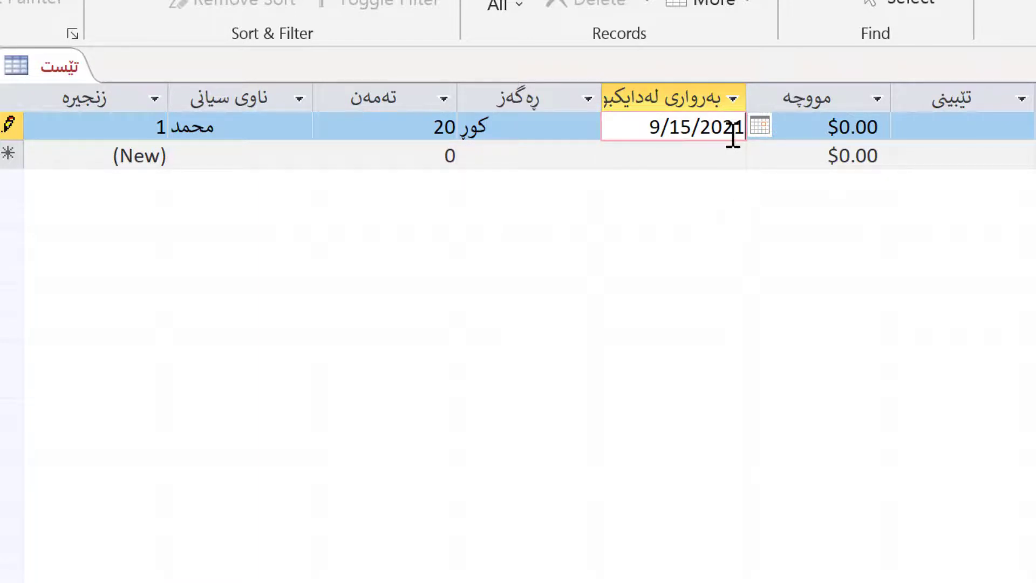
{"action": "double_click", "coordinate": [747, 91]}
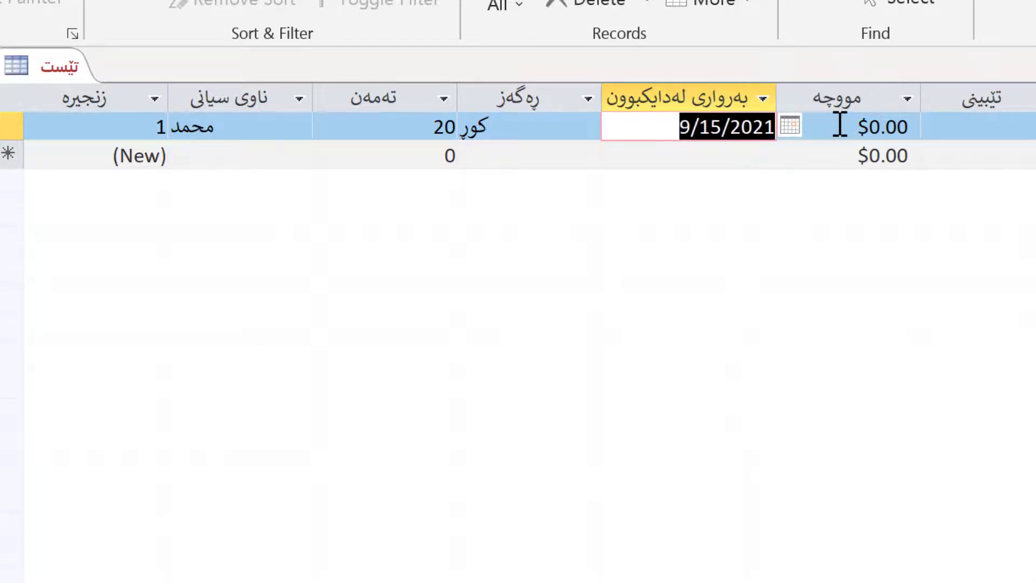
- Set the مووچە amount of the first record to 500
{"action": "left_click", "coordinate": [840, 125]}
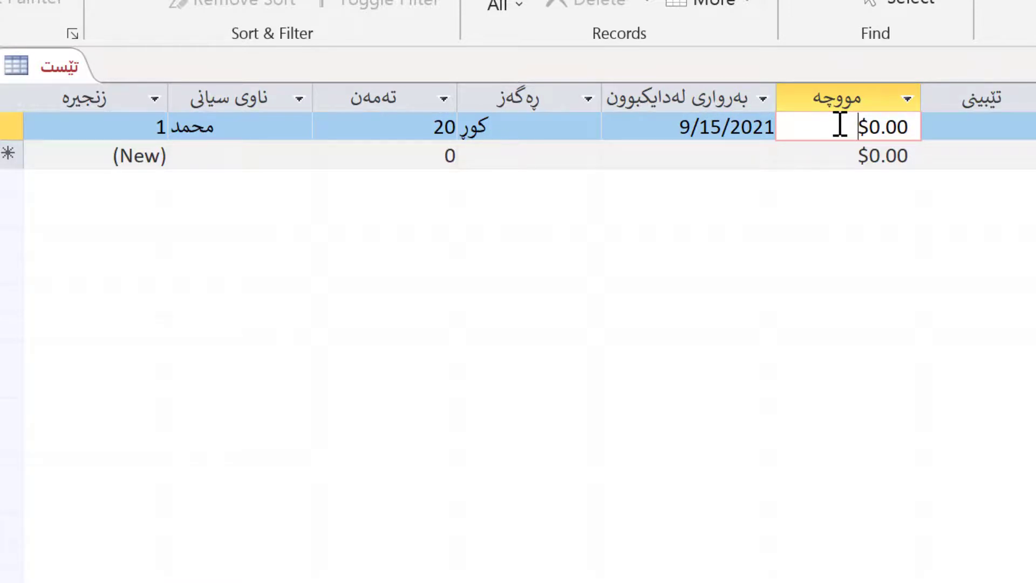
{"action": "key", "text": "Delete"}
{"action": "key", "text": "Delete"}
{"action": "key", "text": "Delete"}
{"action": "key", "text": "Delete"}
{"action": "key", "text": "Delete"}
{"action": "type", "text": "500"}
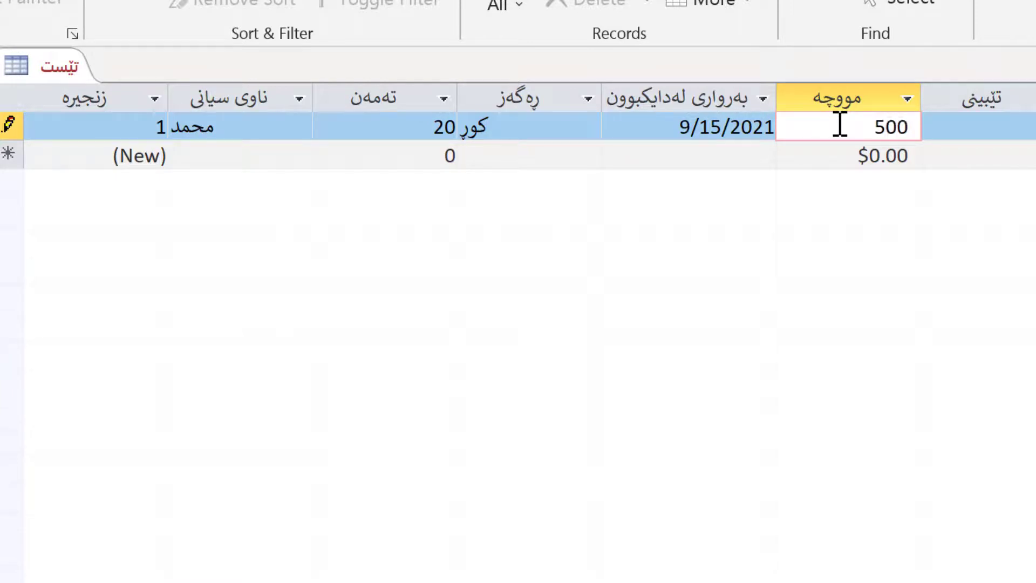
{"action": "key", "text": "Tab"}
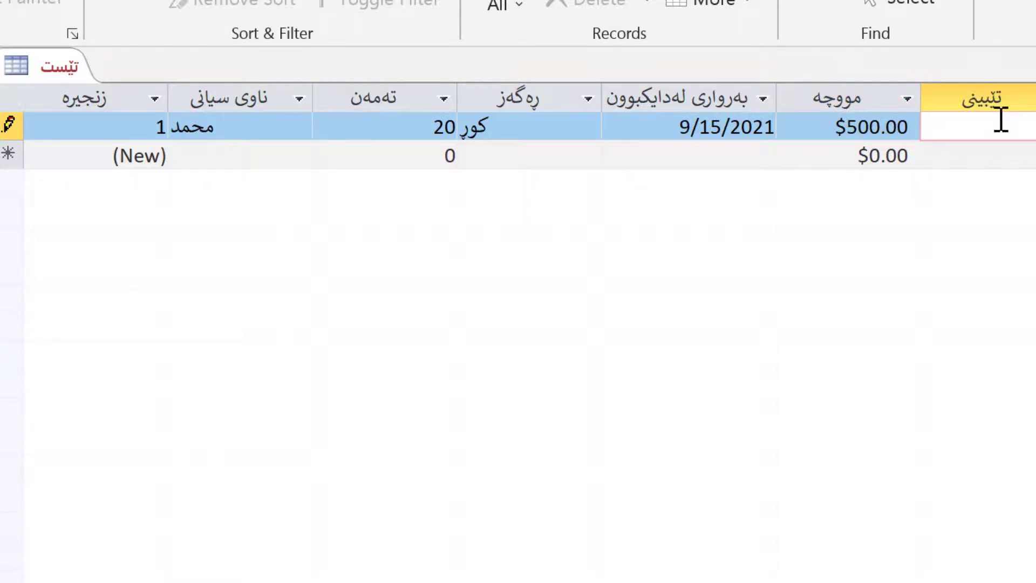
- Leave the first record's note empty, add a second record with only the person's name, and save it
{"action": "key", "text": "Tab"}
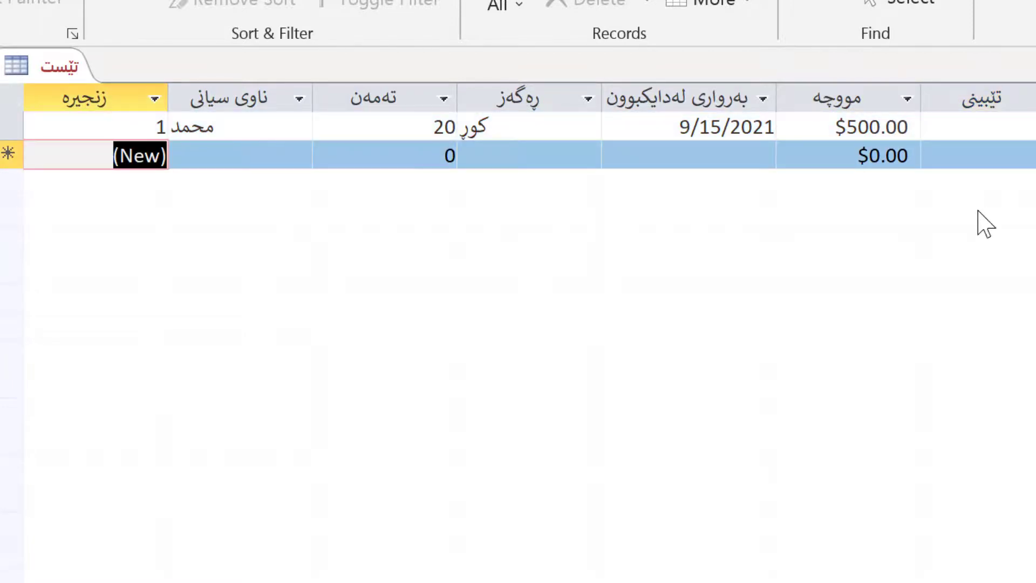
{"action": "key", "text": "Tab"}
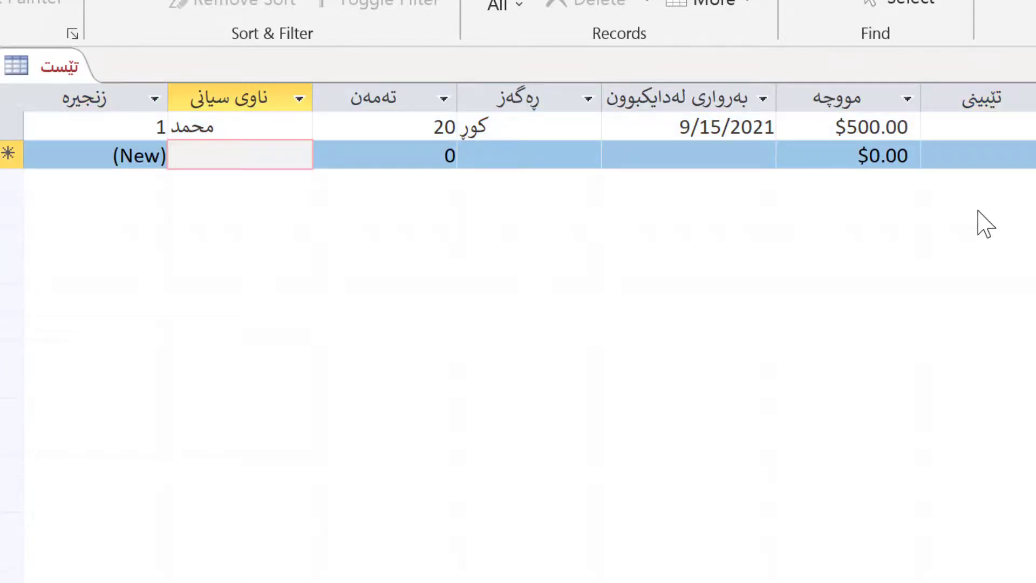
{"action": "type", "text": "ئاسۆ"}
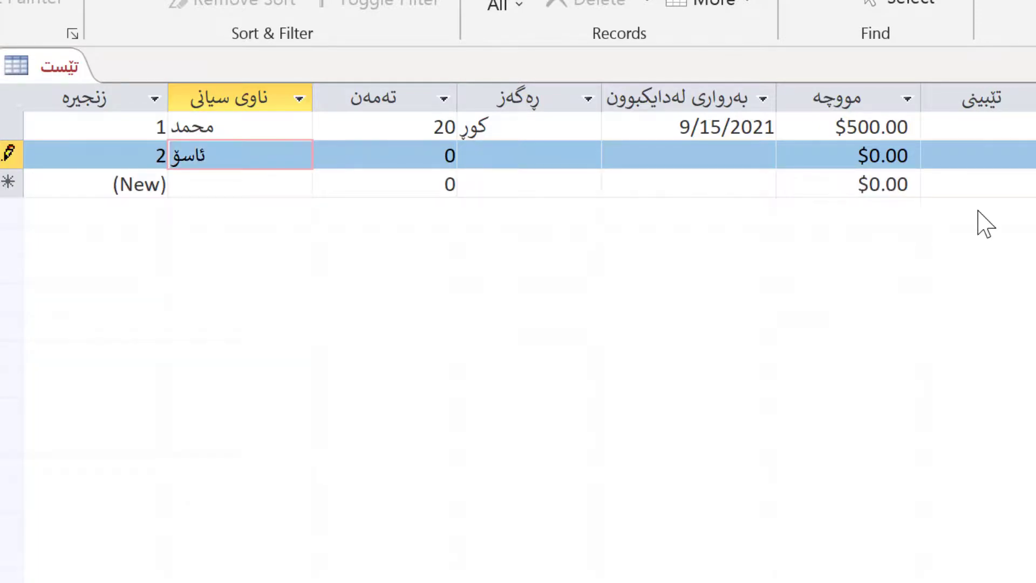
{"action": "key", "text": "Tab"}
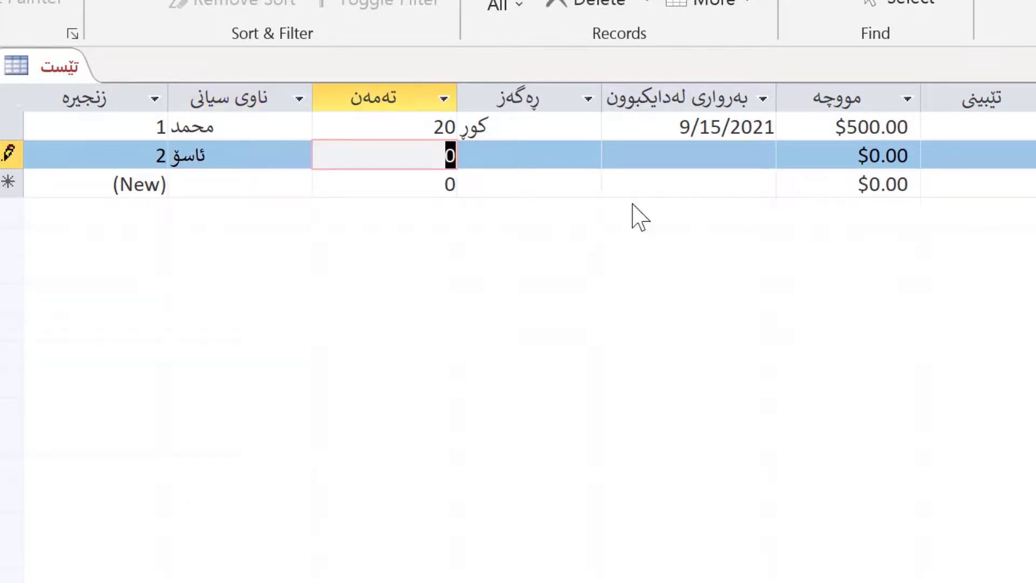
{"action": "left_click", "coordinate": [120, 156]}
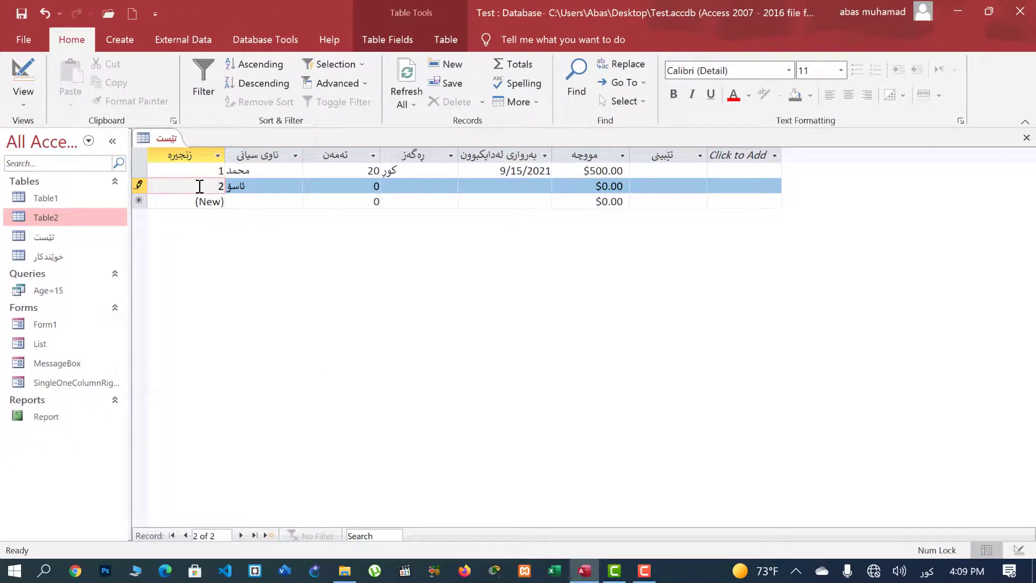
{"action": "left_click", "coordinate": [21, 16]}
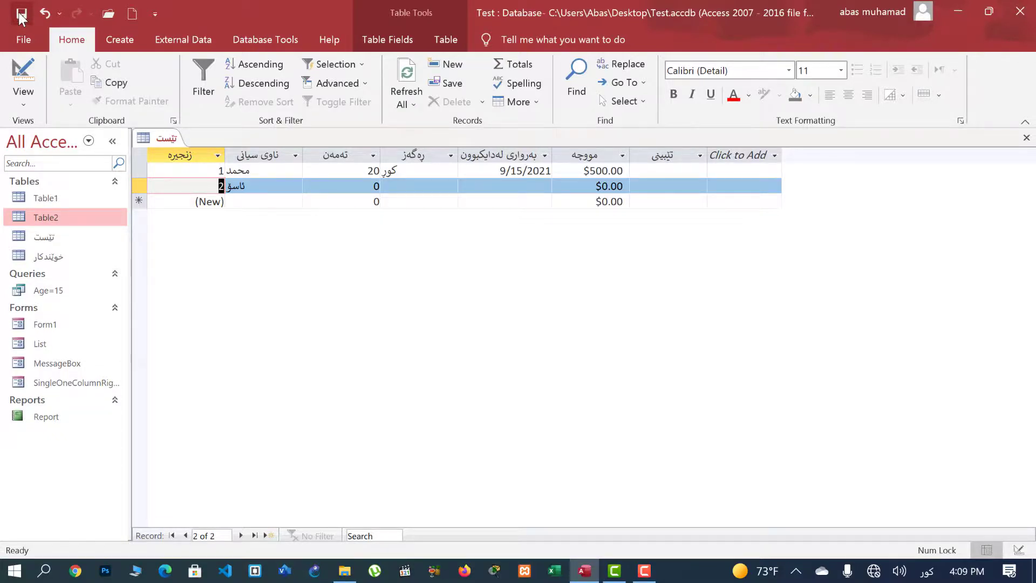
- View the تێست table in Design View and return to Datasheet View
{"action": "left_click", "coordinate": [21, 70]}
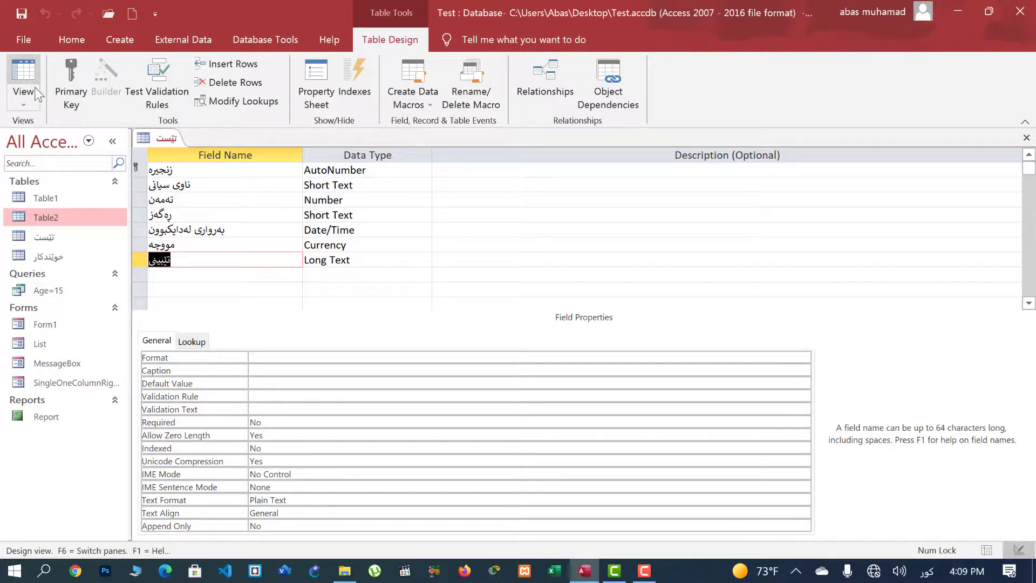
{"action": "left_click", "coordinate": [23, 103]}
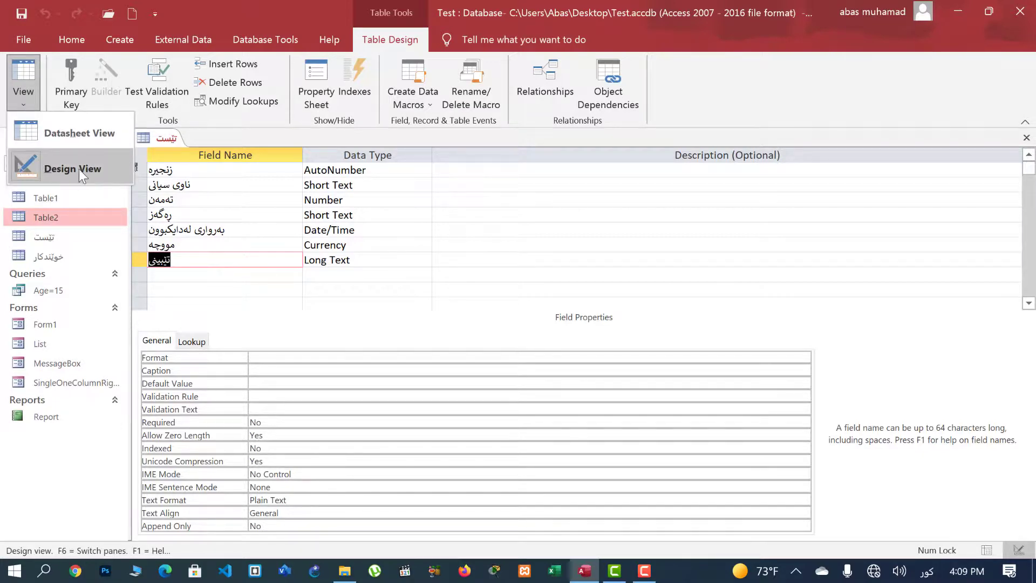
{"action": "left_click", "coordinate": [84, 132]}
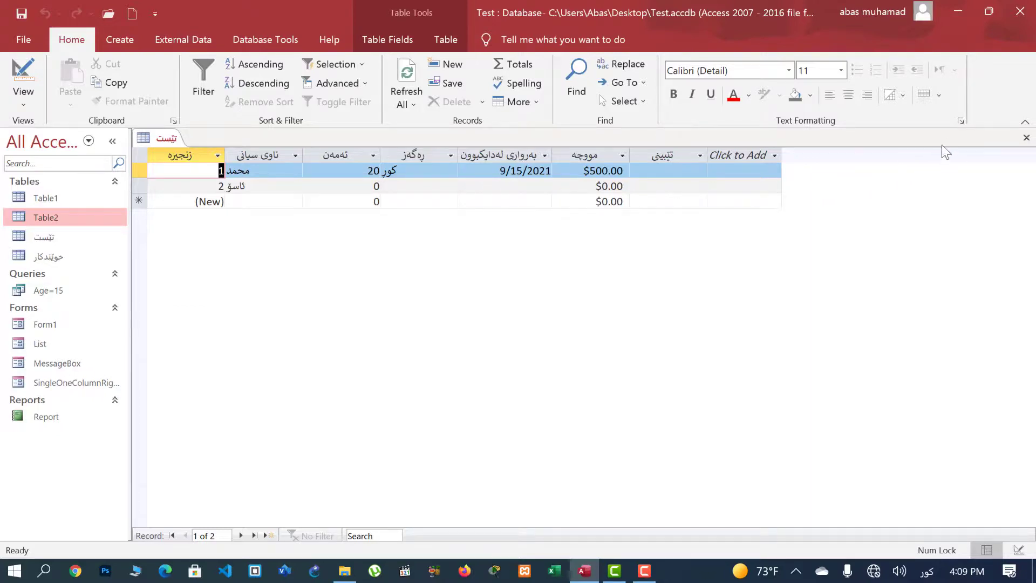
- Set the direction of the تێست datasheet to Right-to-left
{"action": "left_click", "coordinate": [961, 121]}
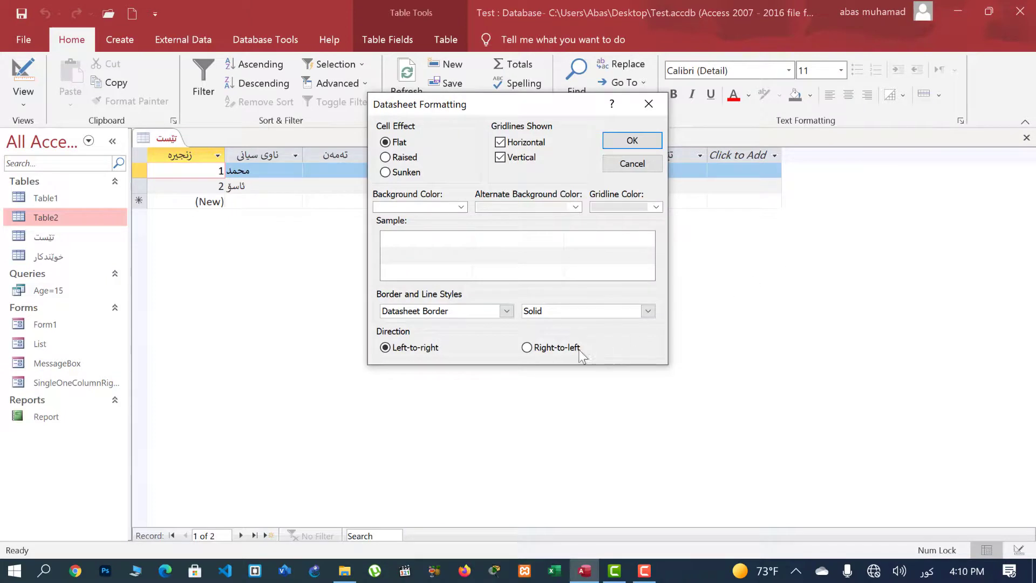
{"action": "left_click", "coordinate": [527, 347]}
{"action": "left_click", "coordinate": [632, 142]}
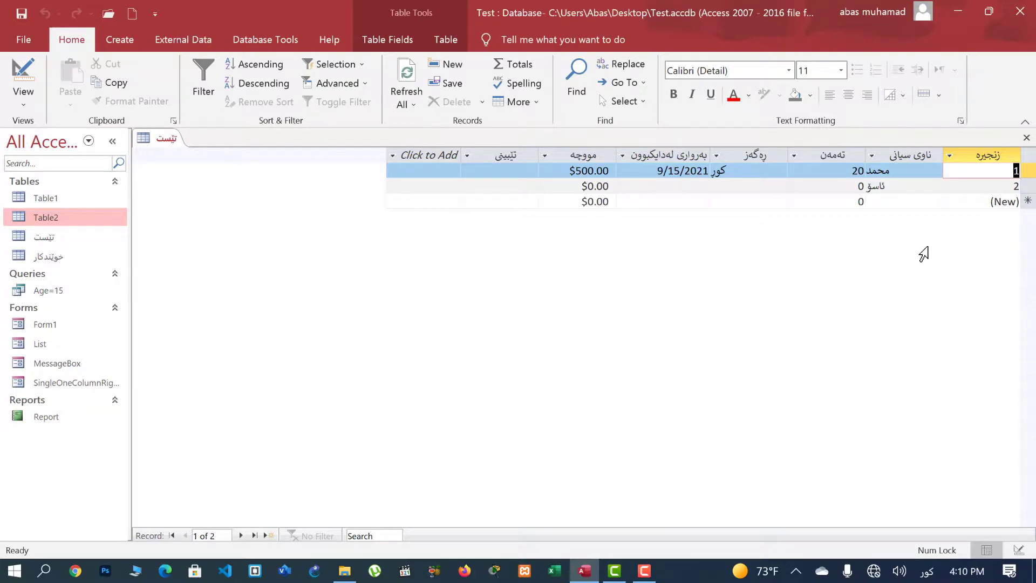
- Create another new table, save it as Table3, and open it in Design View
{"action": "left_click", "coordinate": [122, 43]}
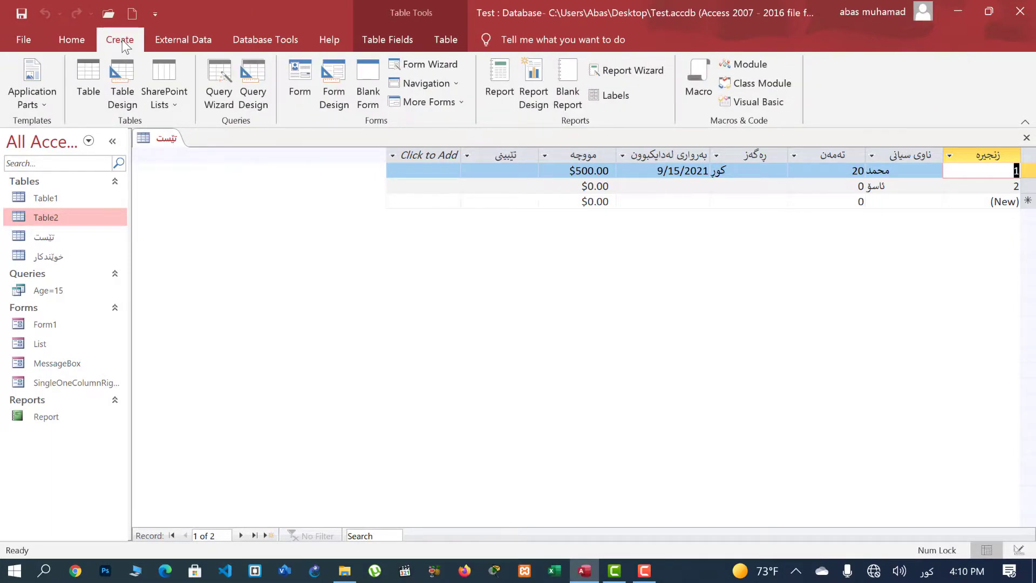
{"action": "left_click", "coordinate": [92, 78]}
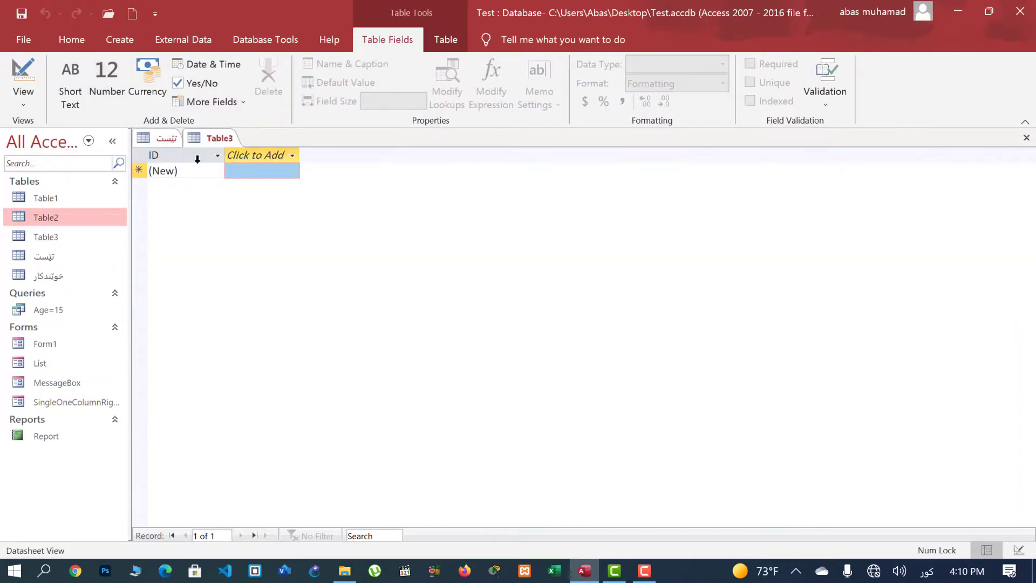
{"action": "left_click", "coordinate": [24, 75]}
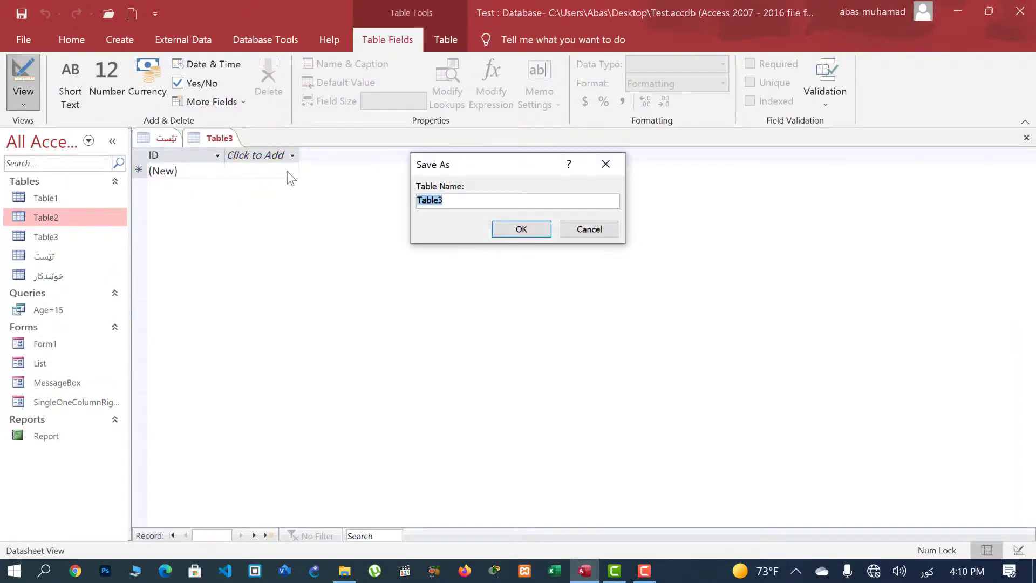
{"action": "left_click", "coordinate": [519, 229]}
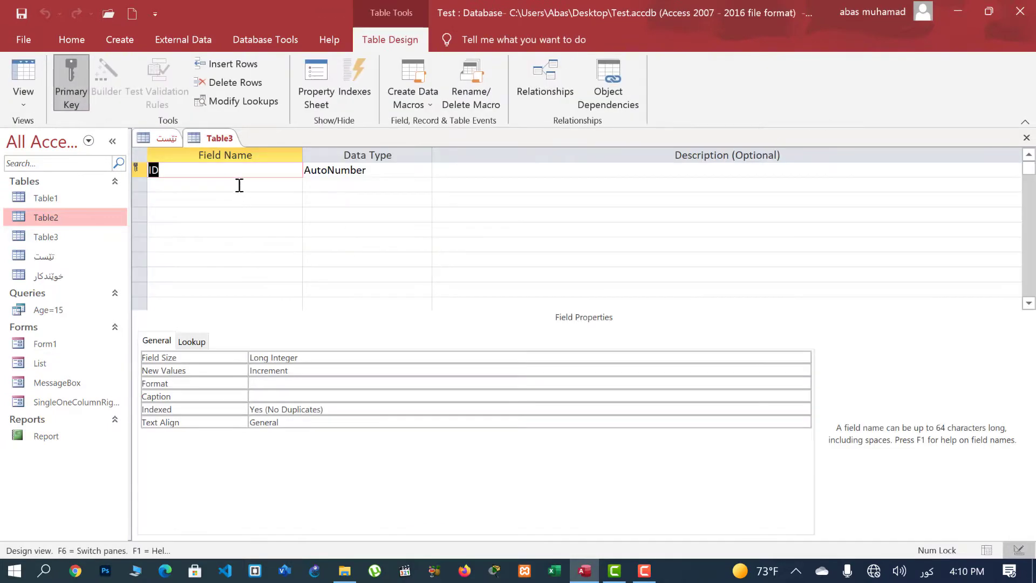
- Look through the data types available for the ID field of Table3 without changing its type
{"action": "left_click", "coordinate": [244, 193]}
{"action": "left_click", "coordinate": [389, 170]}
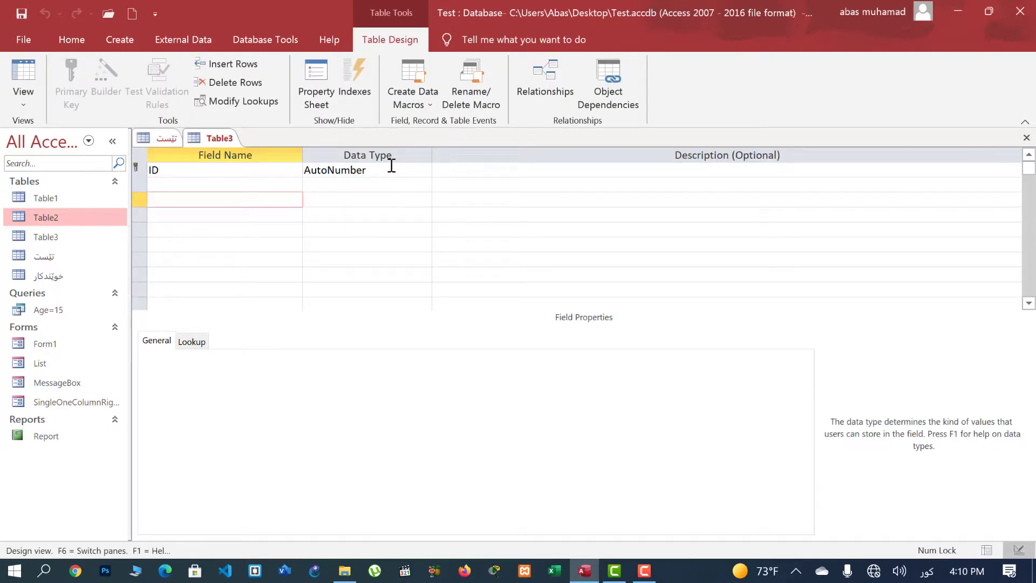
{"action": "left_click", "coordinate": [425, 170]}
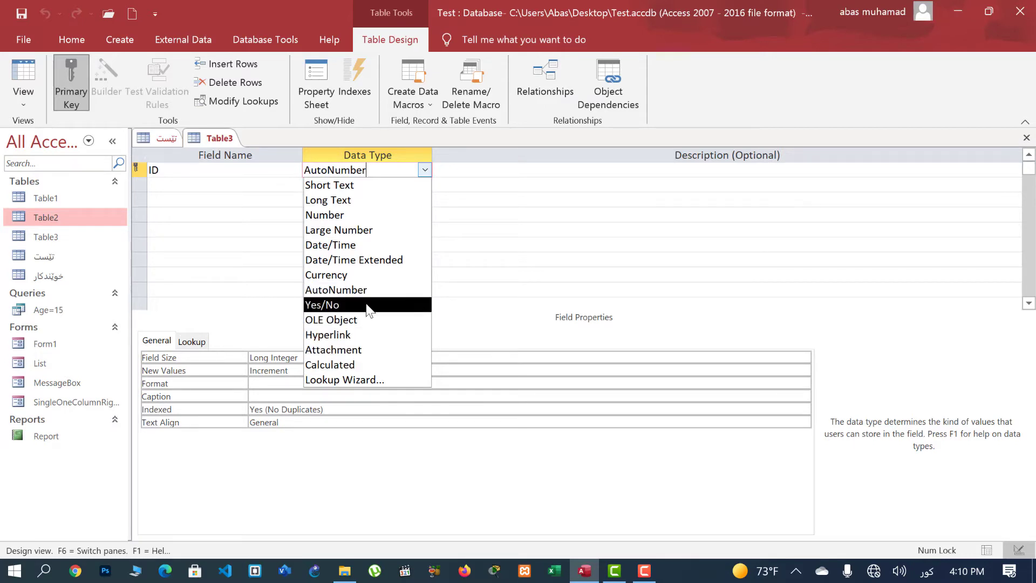
{"action": "left_click", "coordinate": [74, 41]}
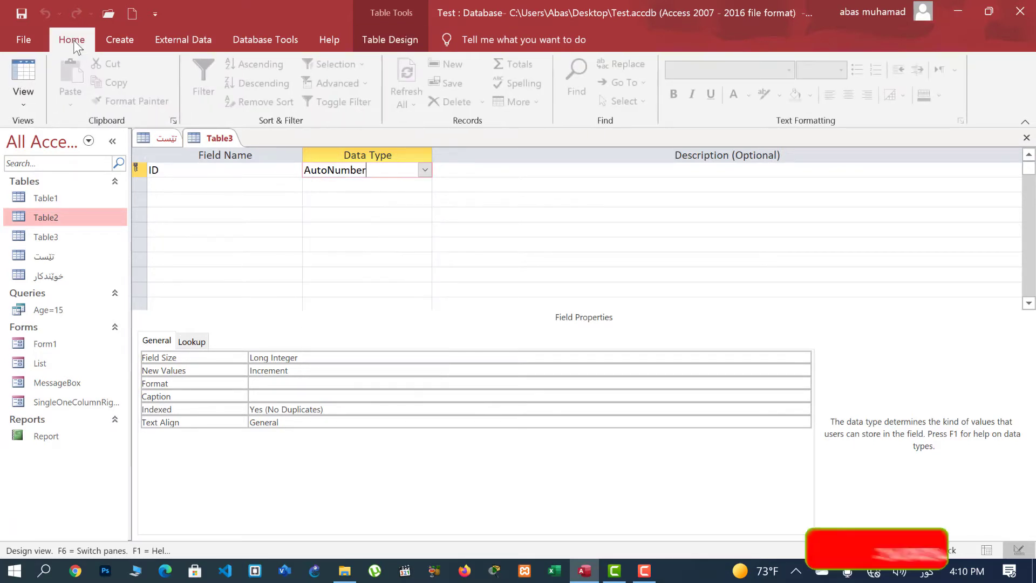